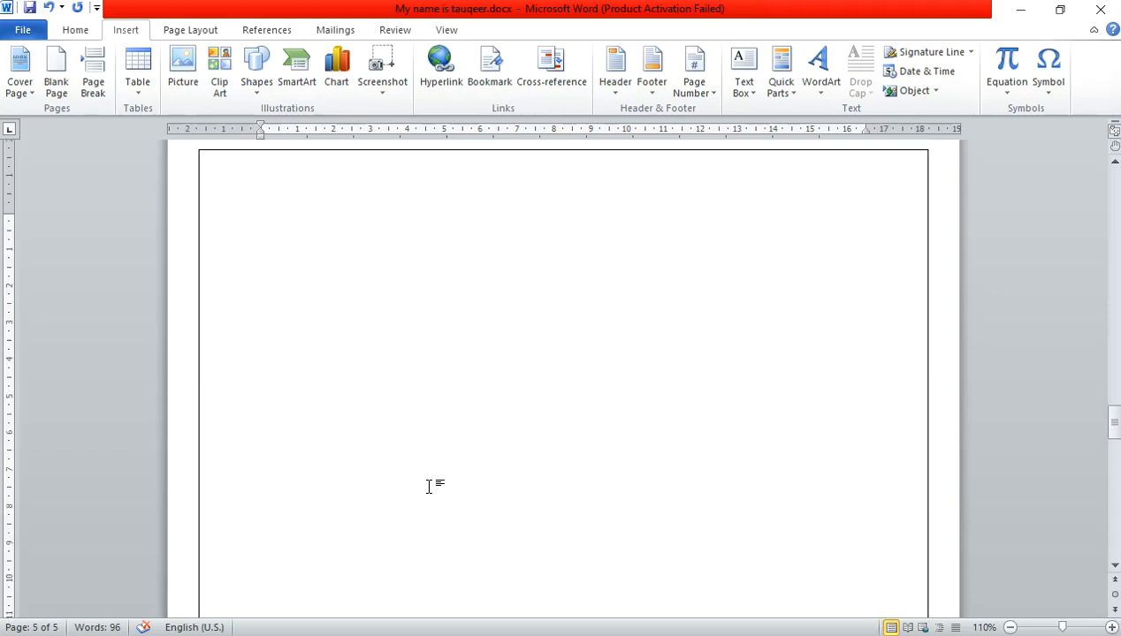
- Insert a page break on the empty line between the shaded lines and the boxed A-Z text
scroll(442, 494, "up", 15)
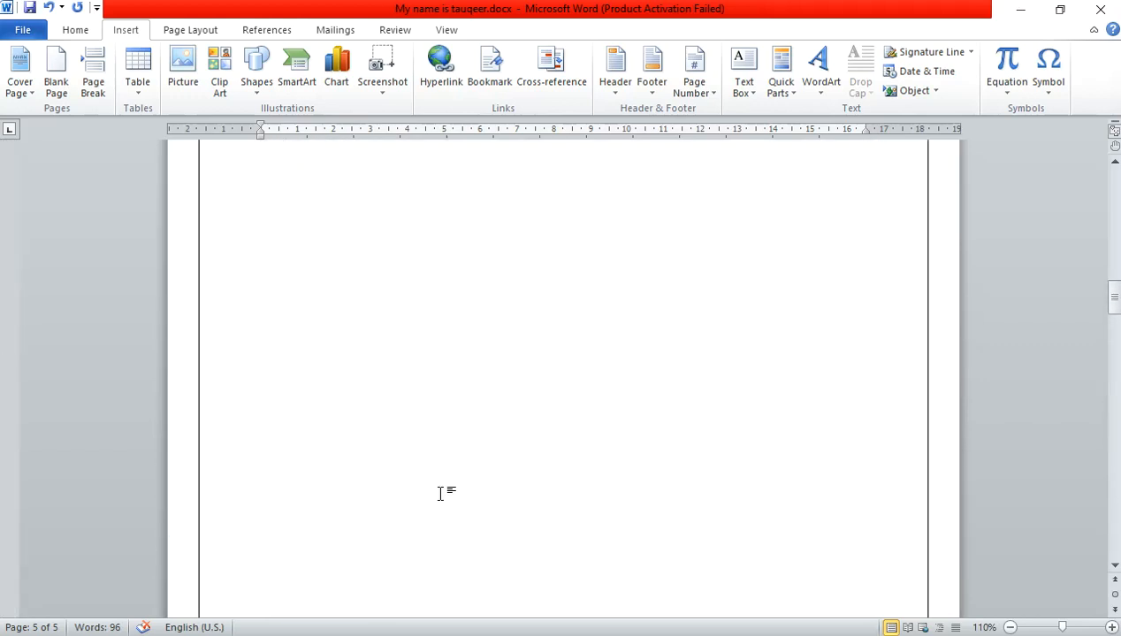
scroll(437, 459, "down", 18)
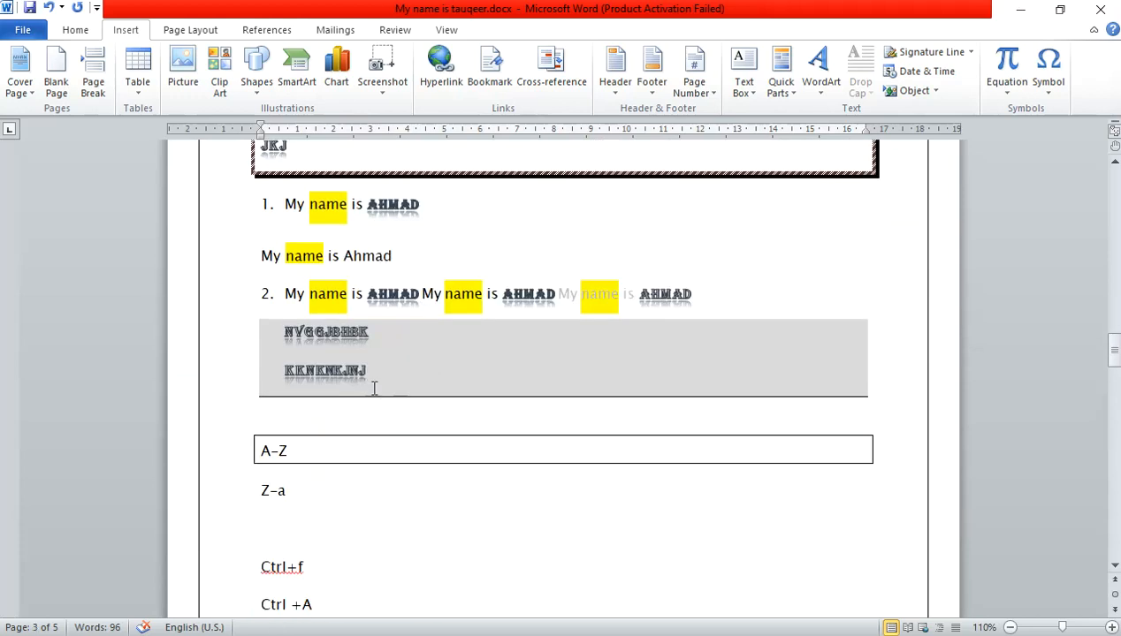
left_click(433, 399)
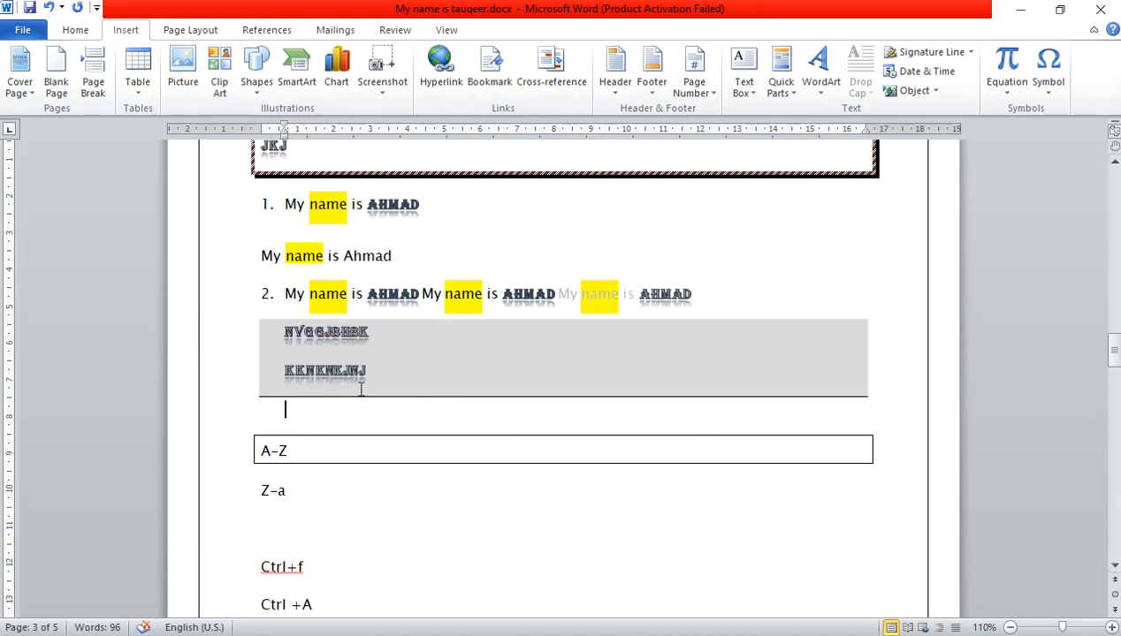
left_click(93, 76)
scroll(427, 499, "down", 15)
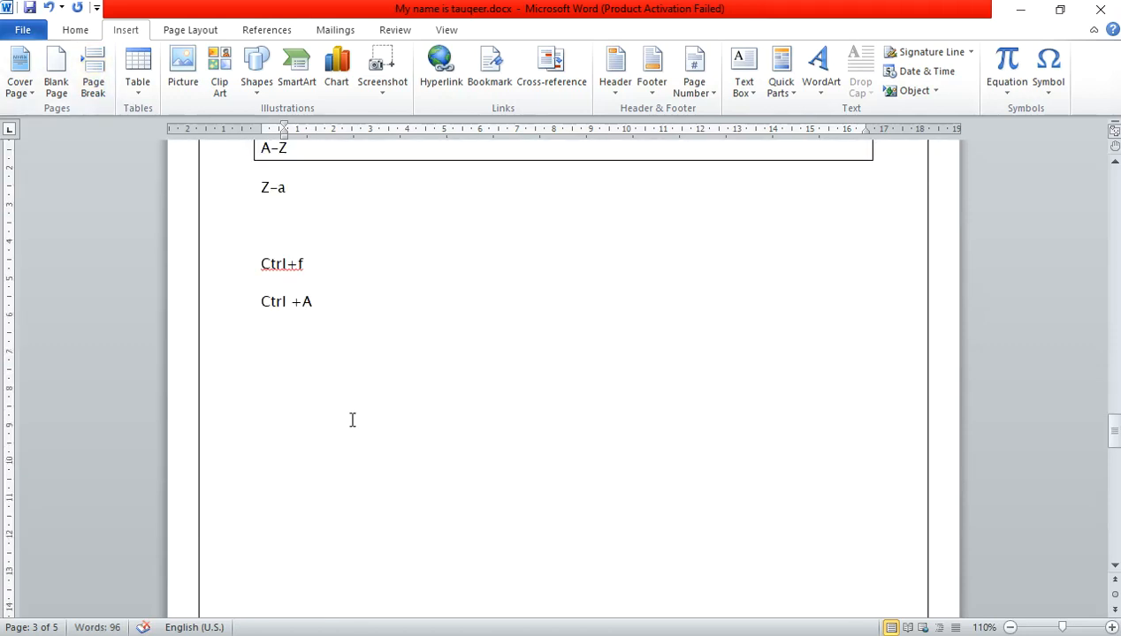
scroll(362, 427, "up", 5)
scroll(350, 425, "down", 5)
scroll(350, 424, "down", 3)
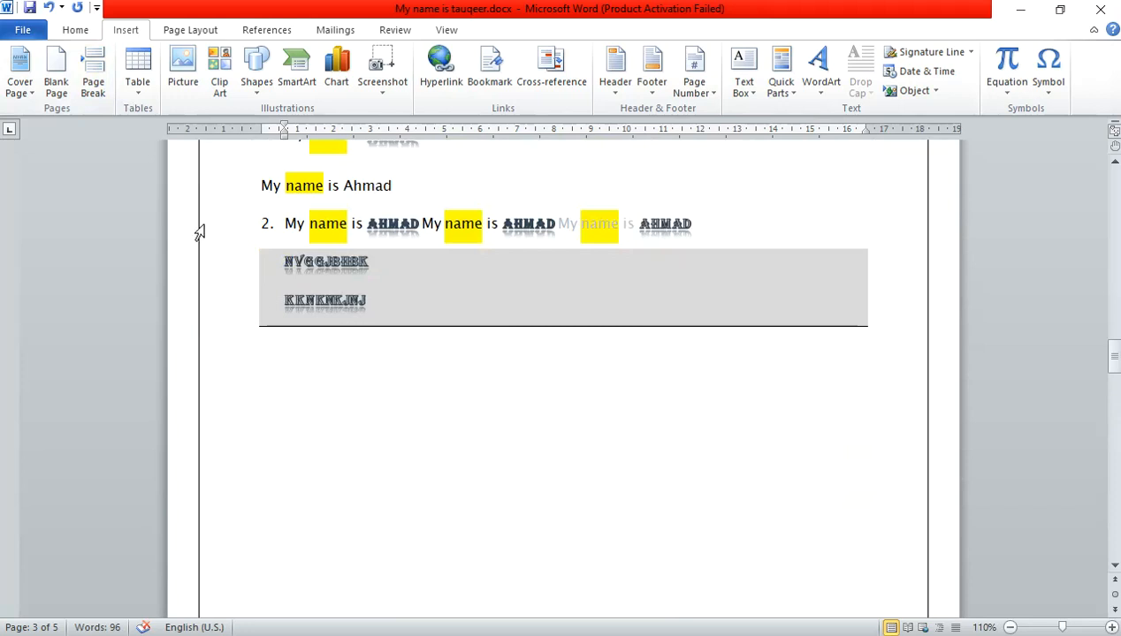
- Examine pages 2 to 4 to see how the page break splits the content, and place the cursor below the bordered box on page 2
scroll(437, 308, "up", 15)
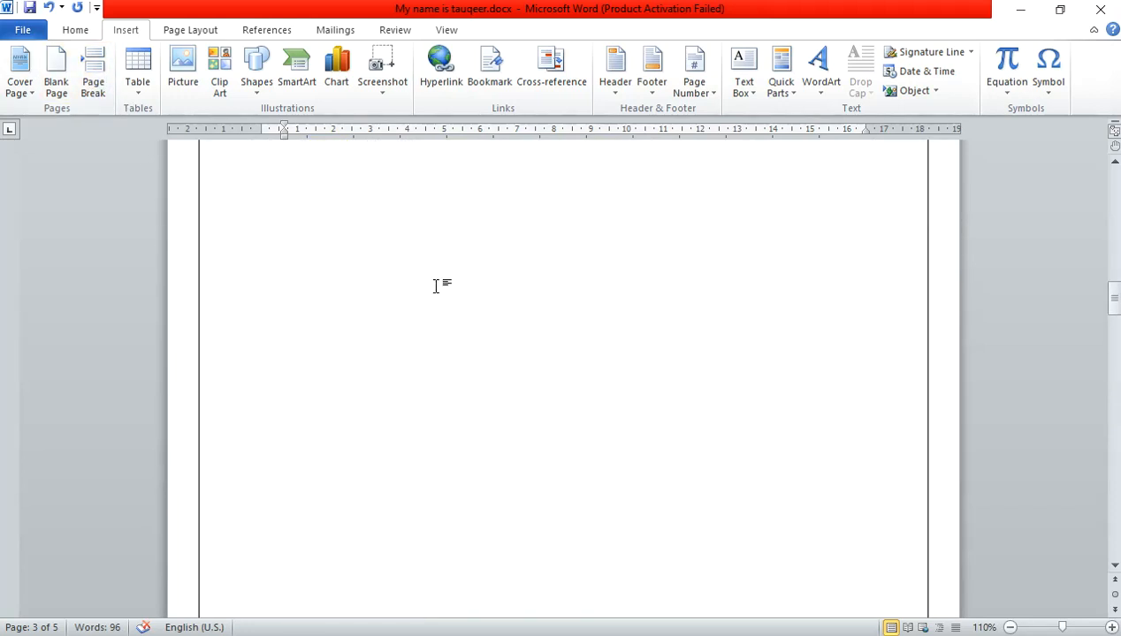
scroll(436, 285, "up", 3)
double_click(437, 284)
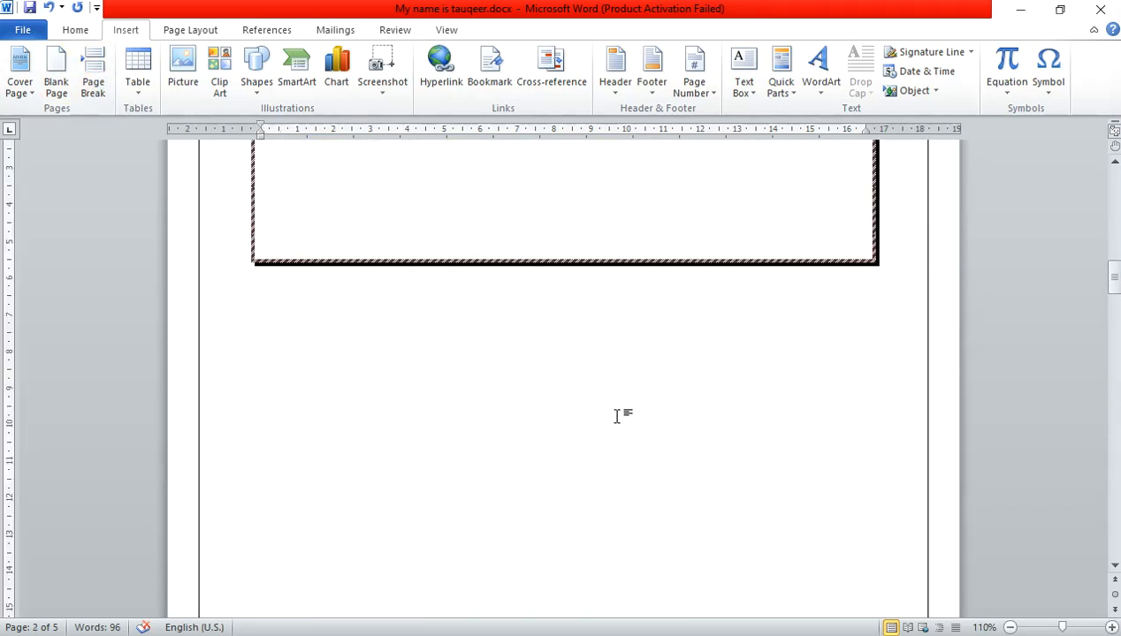
right_click(616, 416)
key("Escape")
scroll(387, 434, "down", 5)
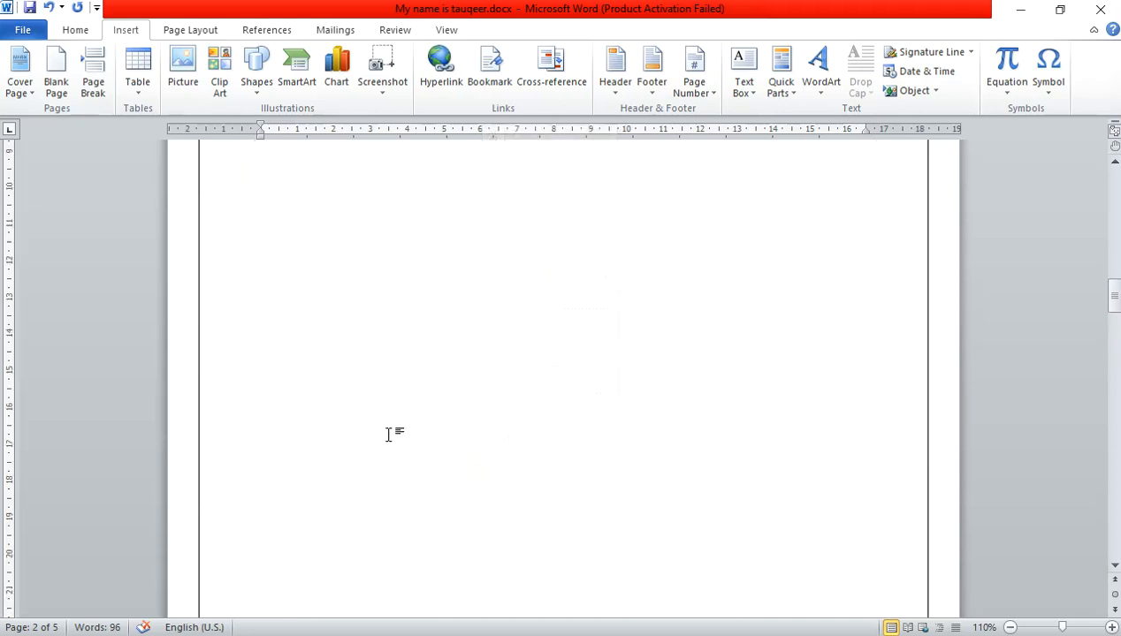
scroll(387, 434, "down", 15)
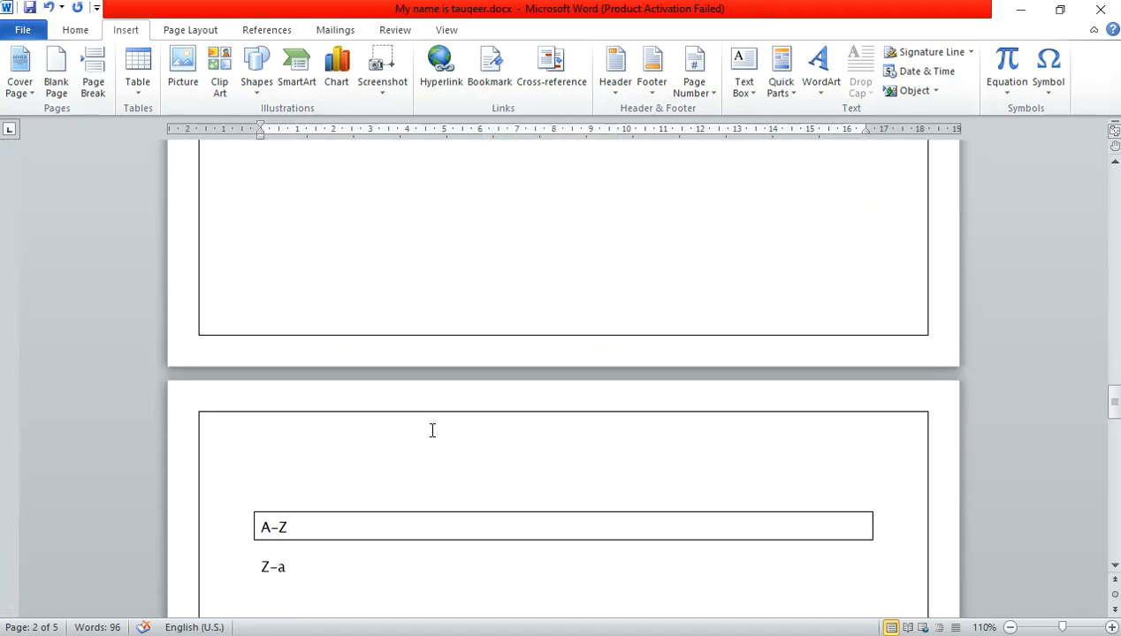
scroll(528, 540, "down", 5)
scroll(532, 530, "up", 6)
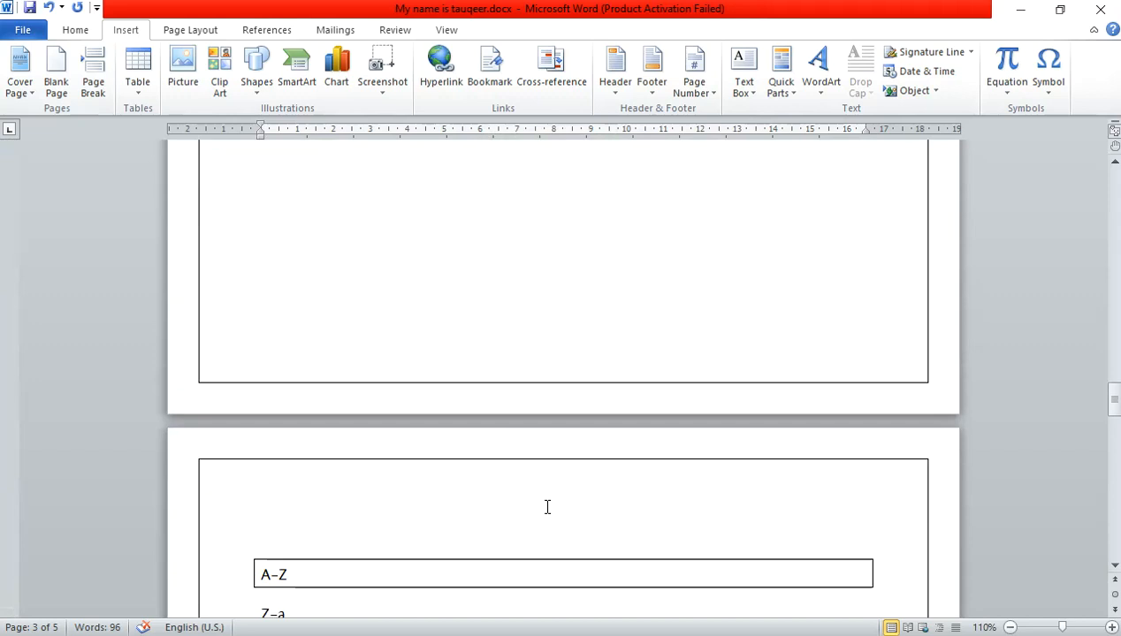
scroll(605, 287, "up", 12)
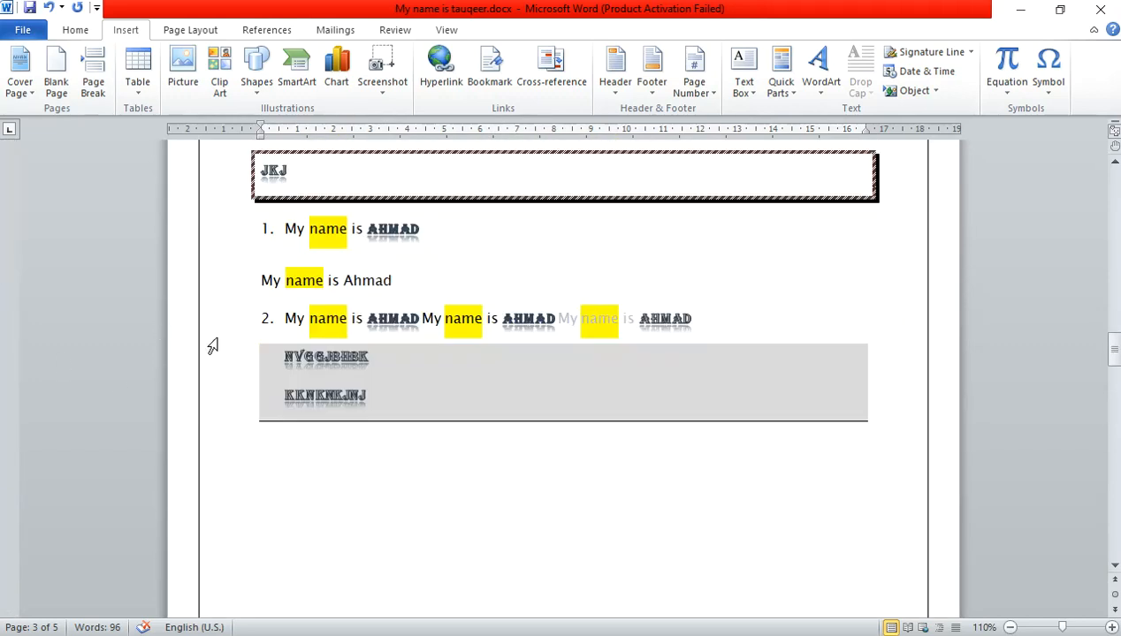
scroll(533, 470, "up", 2)
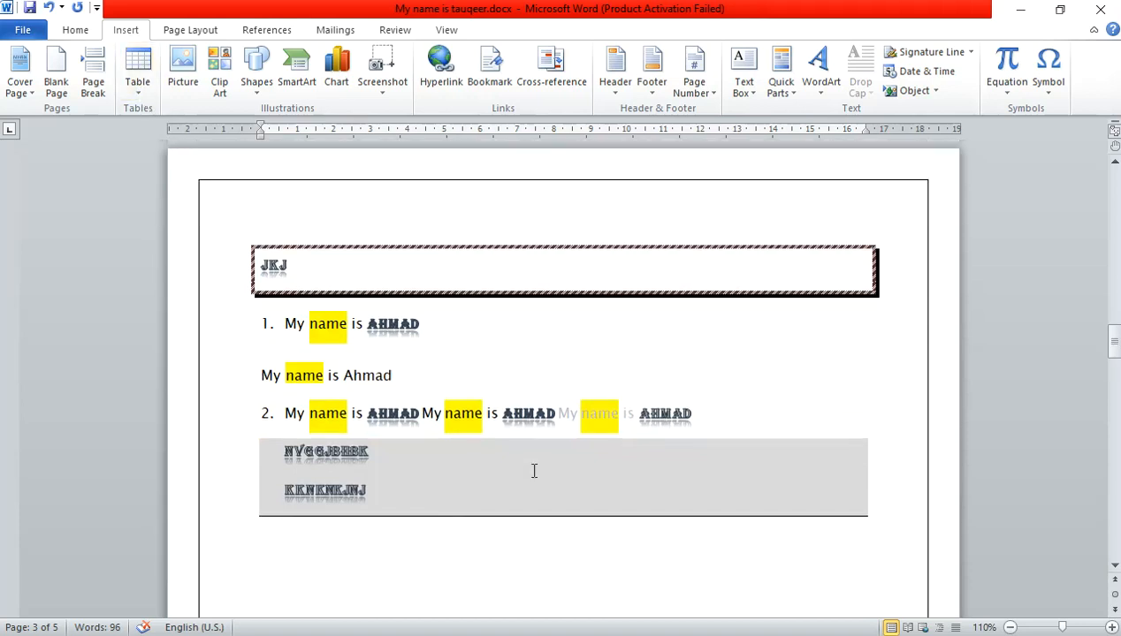
scroll(540, 464, "down", 10)
scroll(548, 455, "up", 6)
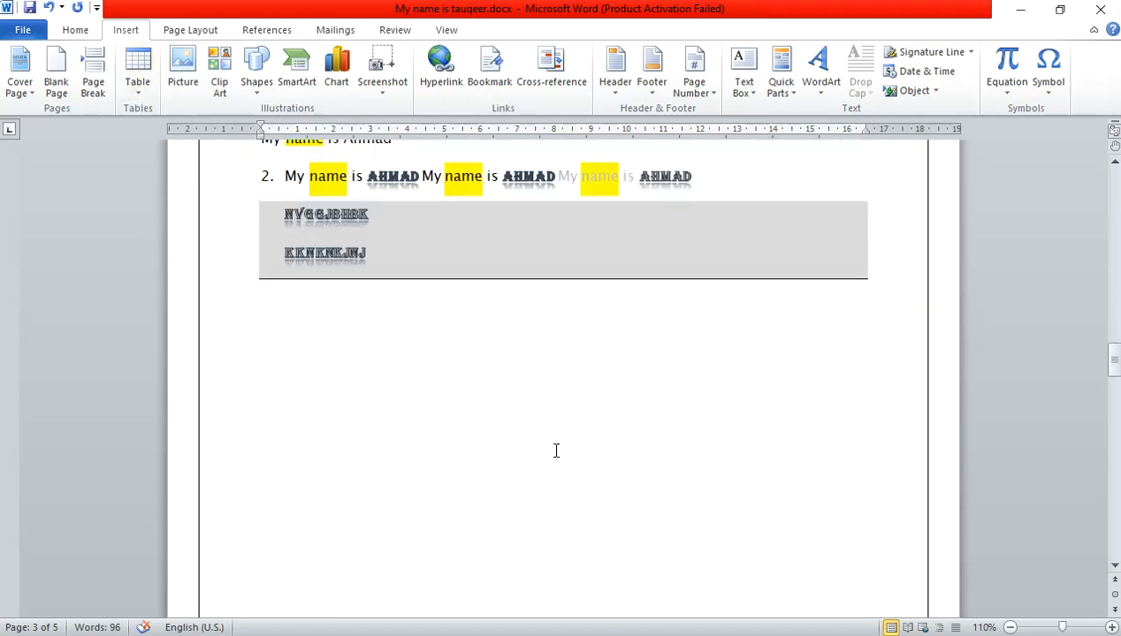
scroll(561, 452, "up", 15)
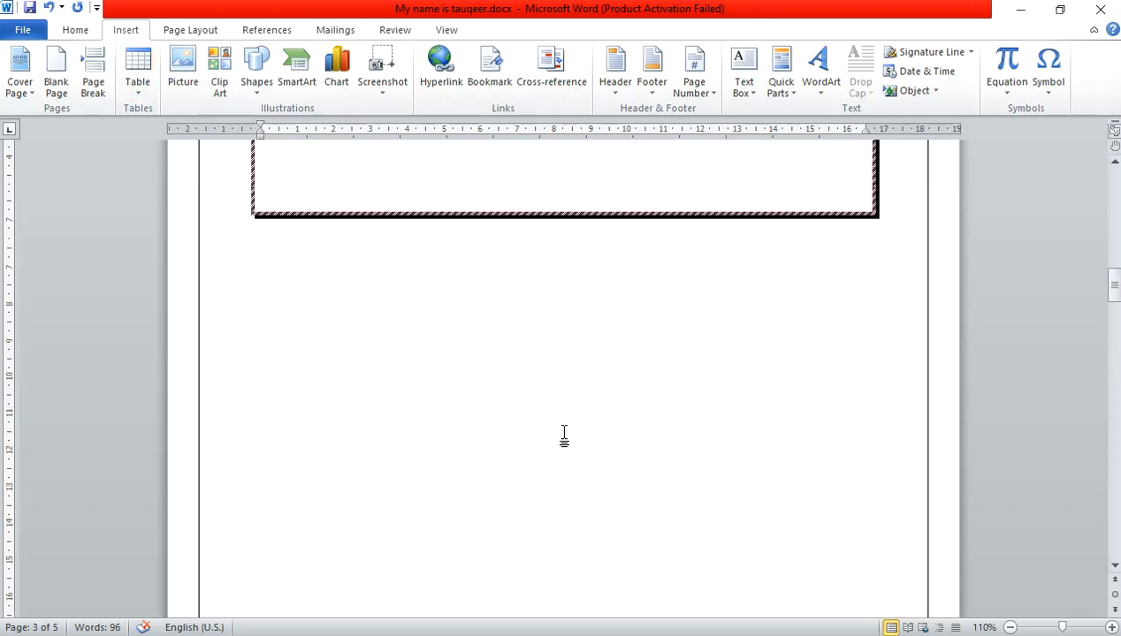
scroll(564, 422, "down", 8)
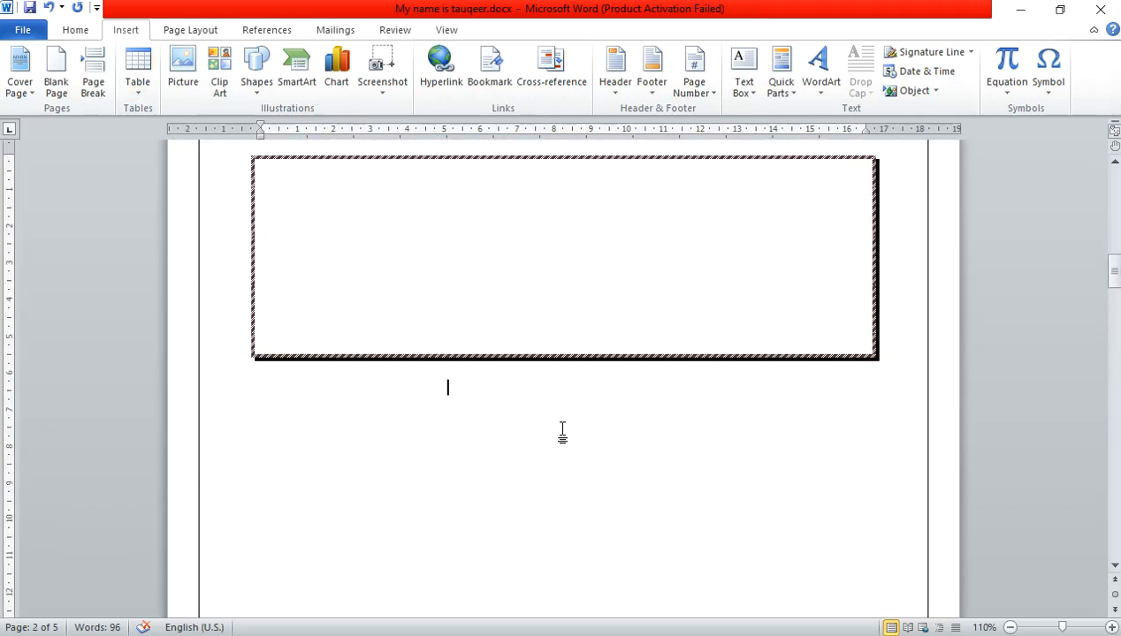
left_click(75, 30)
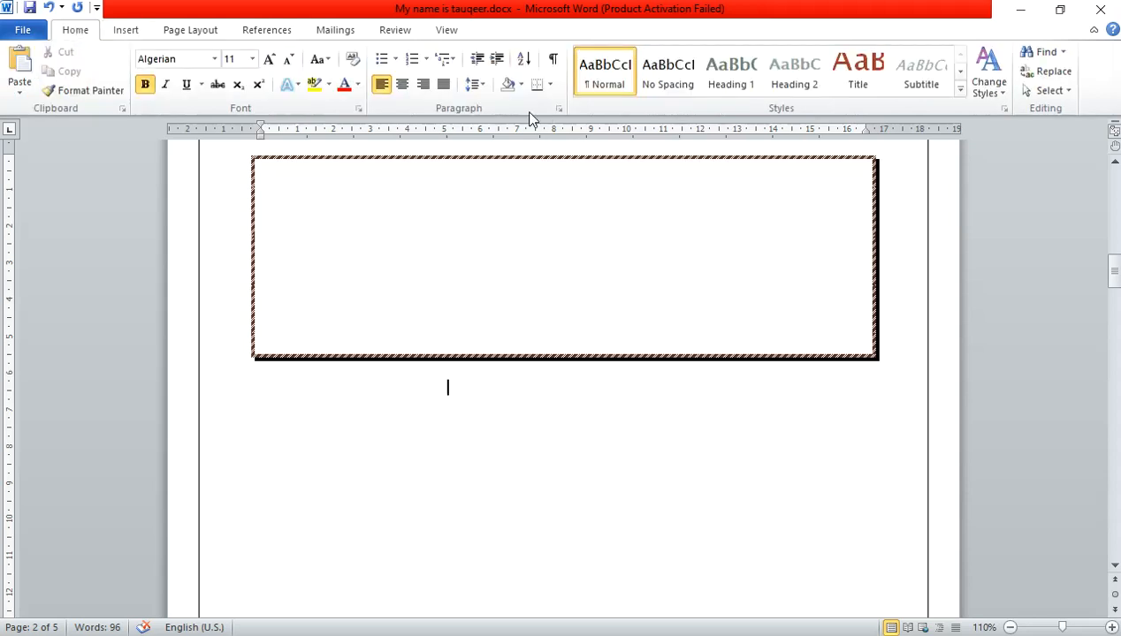
left_click(551, 87)
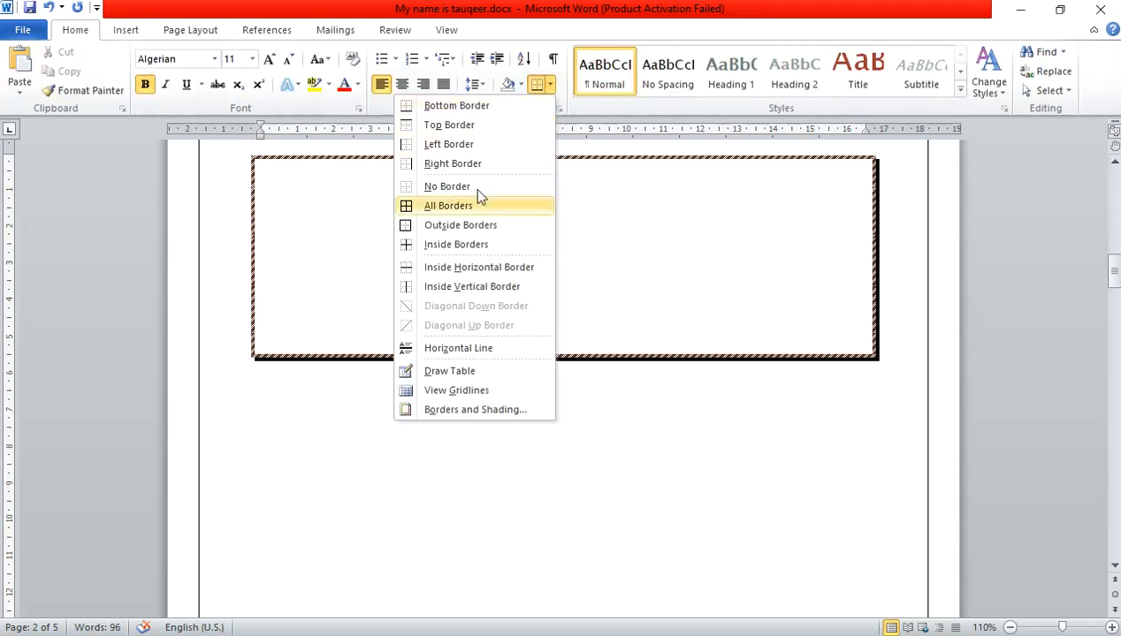
left_click(501, 454)
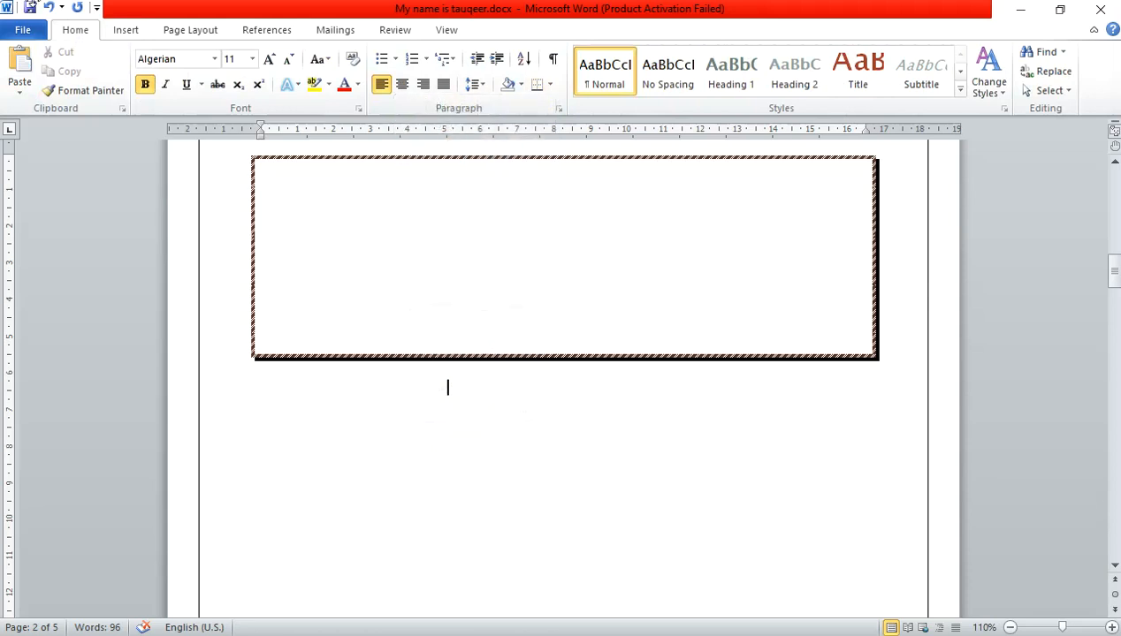
- Preview a table of one column by eight rows below the bordered box without inserting it
left_click(128, 36)
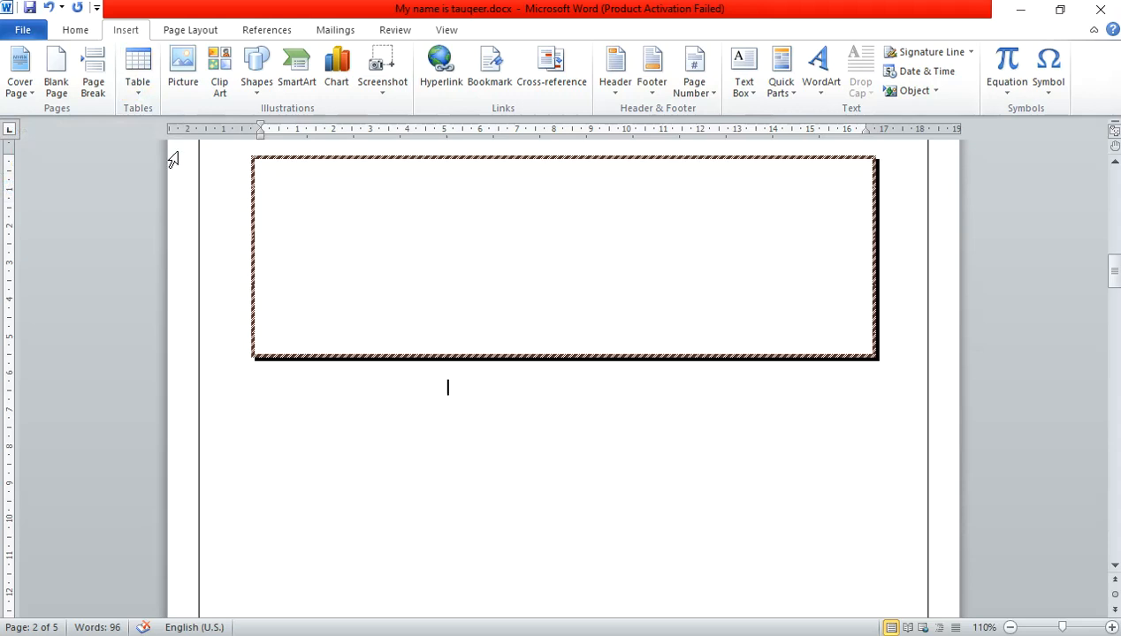
left_click(137, 84)
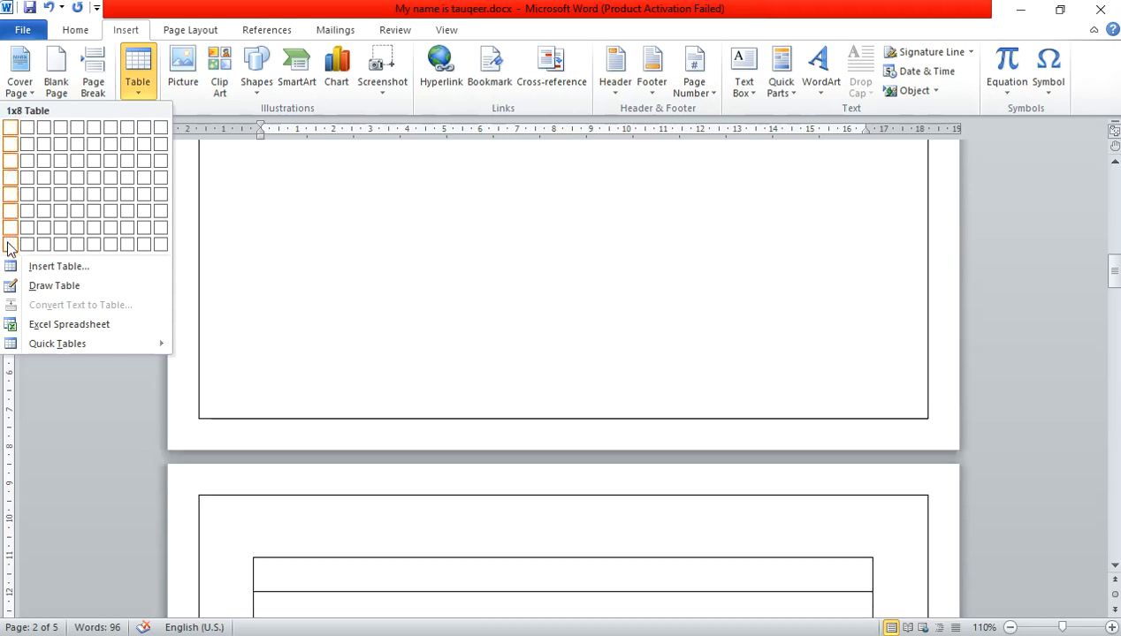
left_click(9, 133)
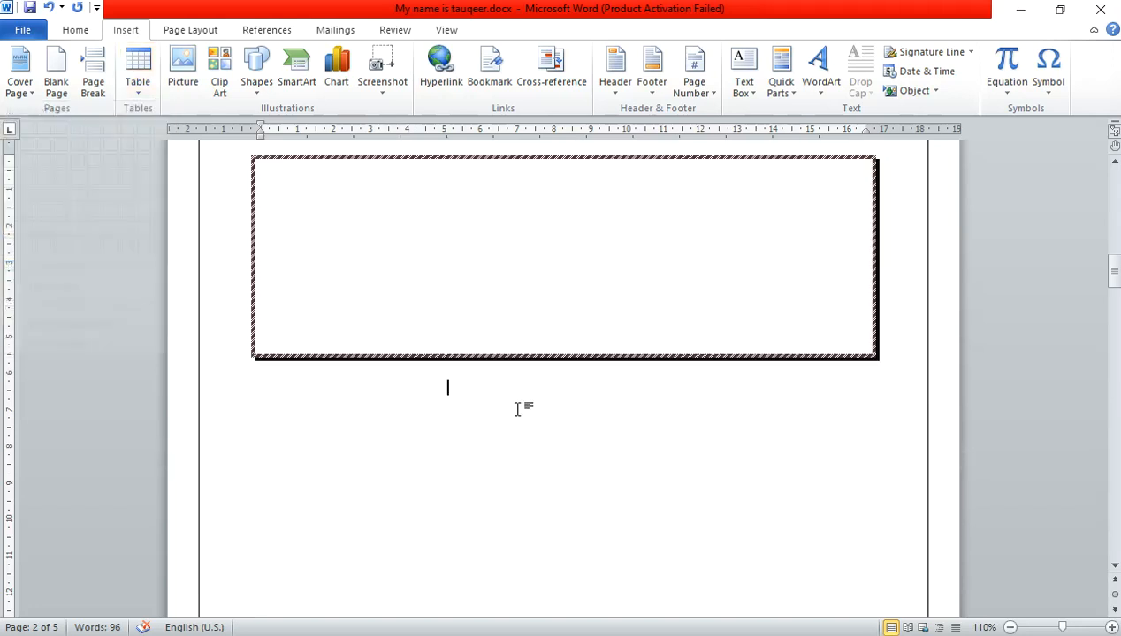
- Enter 2*3 at the start of page 3, above the bordered JKJ box
type("2")
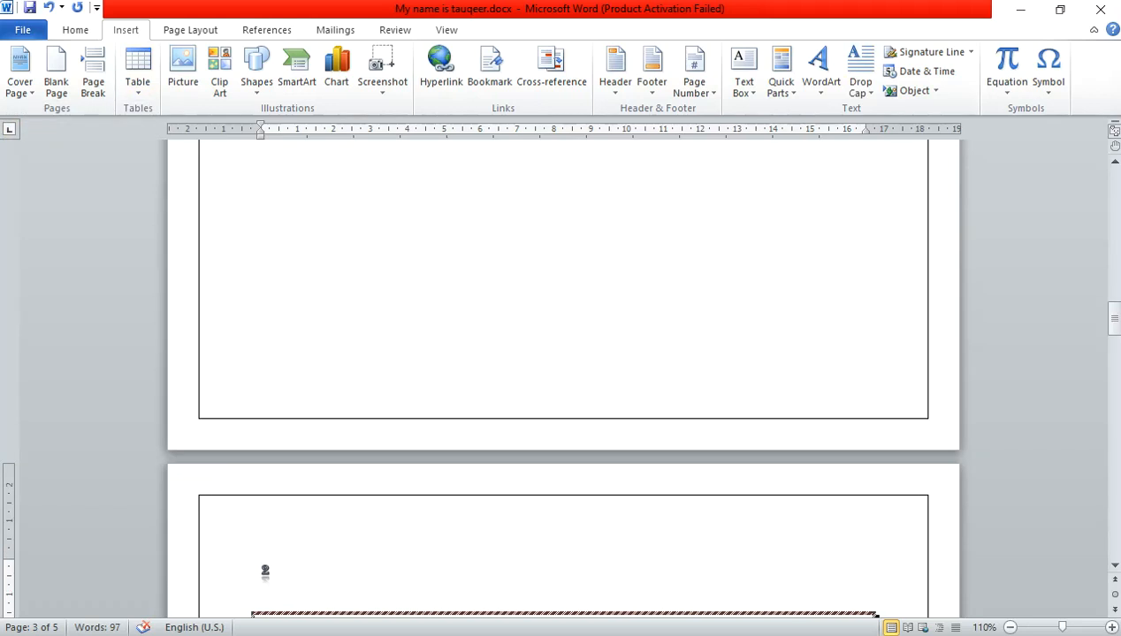
type("*3")
scroll(575, 372, "down", 5)
scroll(573, 382, "up", 10)
left_click(510, 383)
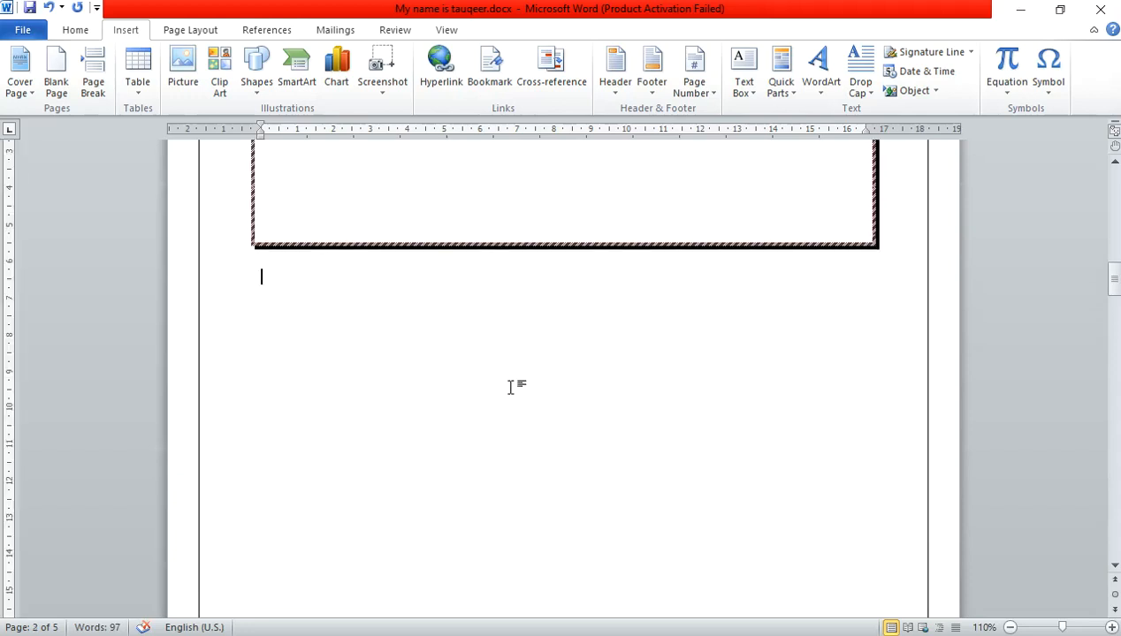
type("2")
left_click(77, 31)
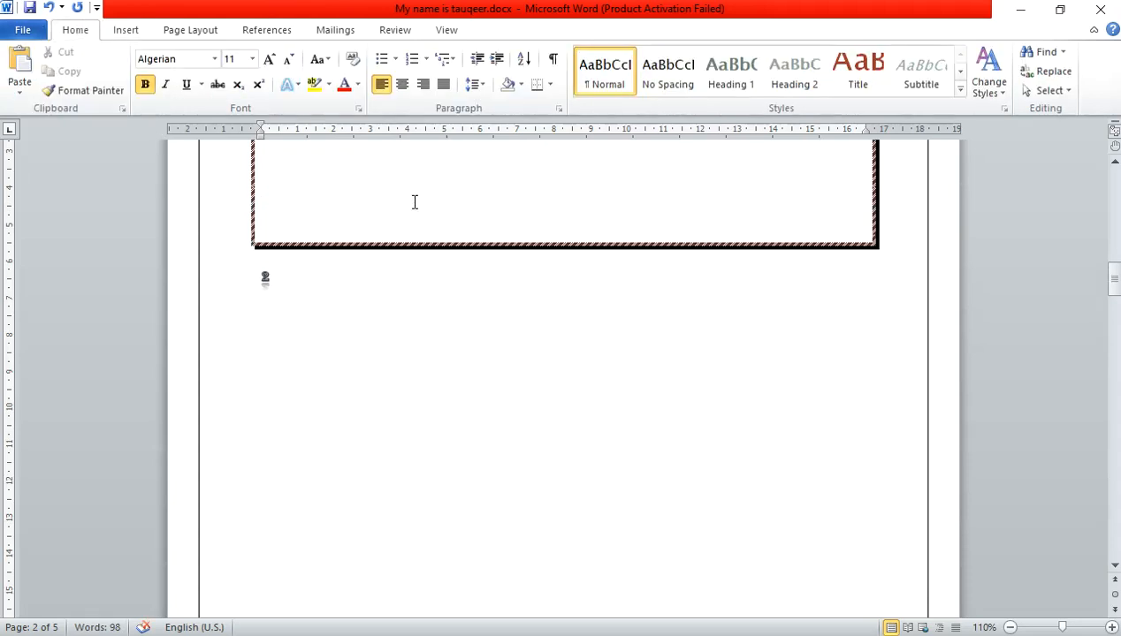
left_click(212, 58)
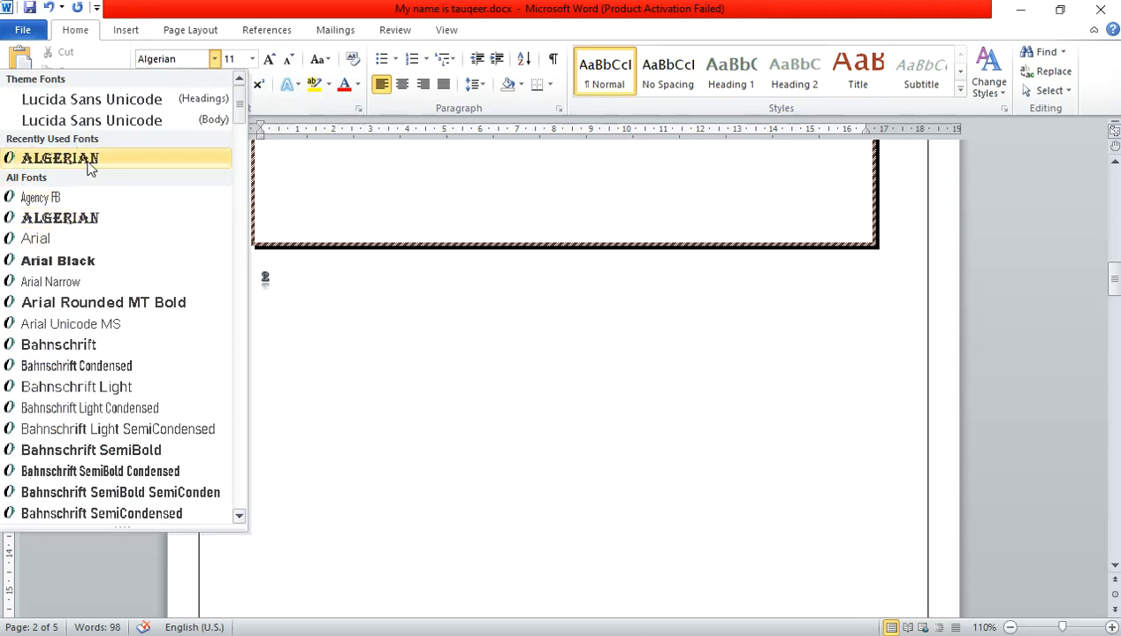
left_click(62, 238)
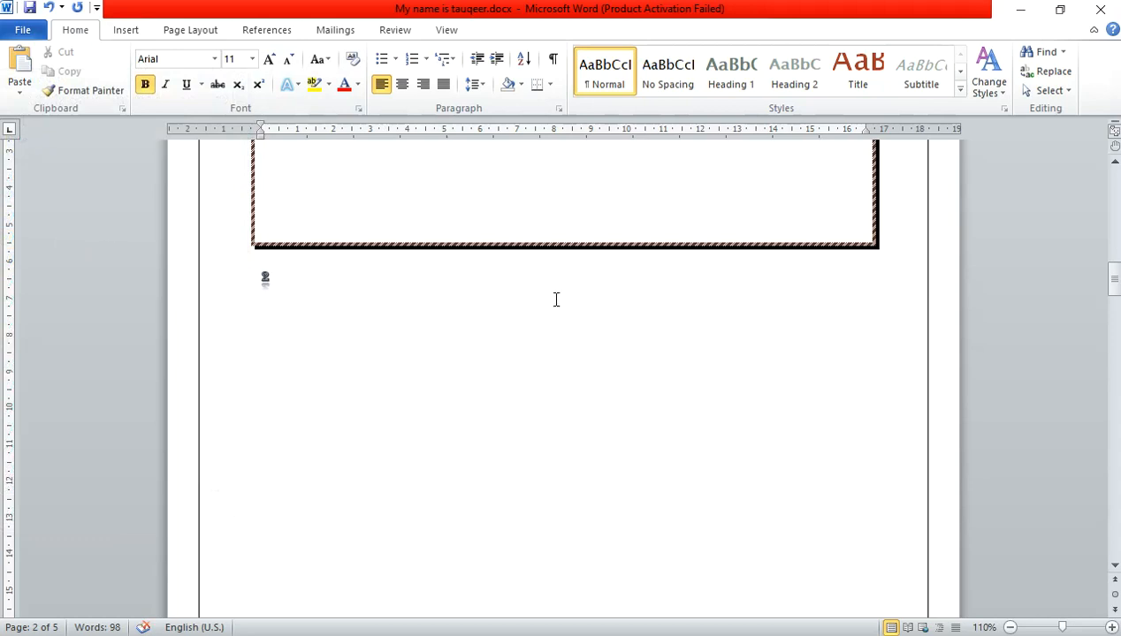
left_click(252, 59)
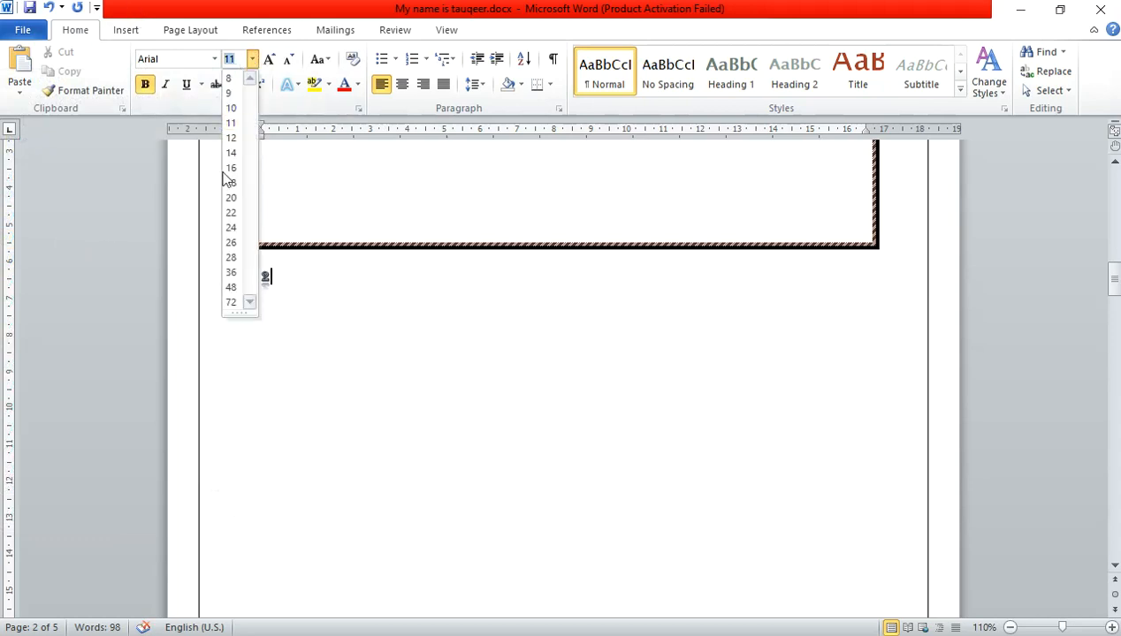
left_click(230, 234)
left_click(330, 314)
key("BackSpace")
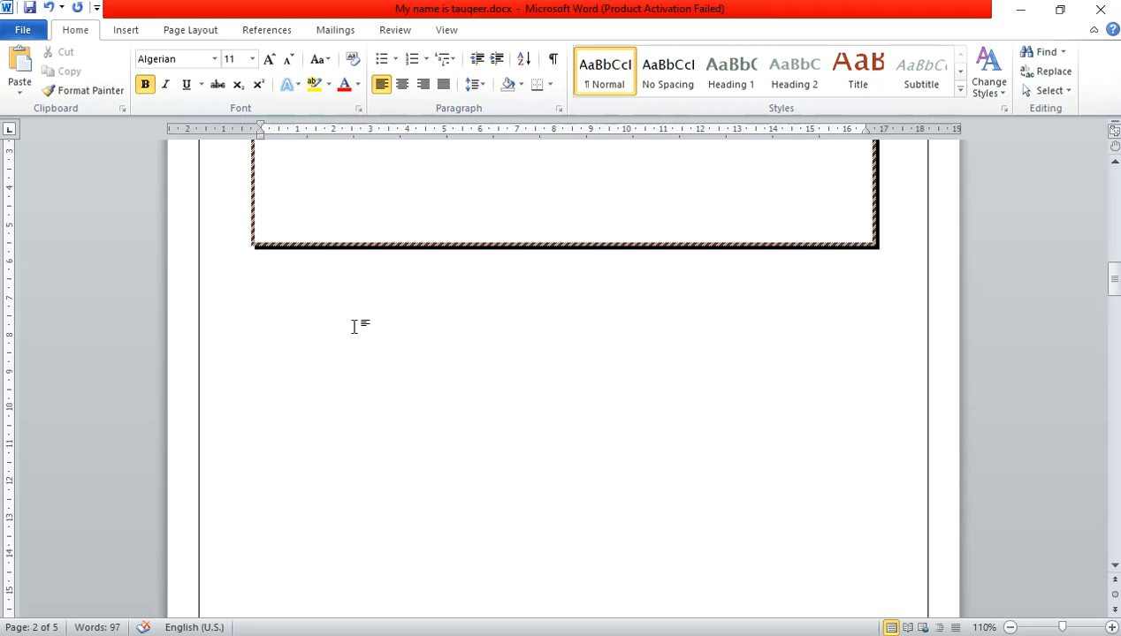
- Enter 2 below the bordered box on page 2 and set the font for new text to Arial, size 22
type("2")
left_click(214, 59)
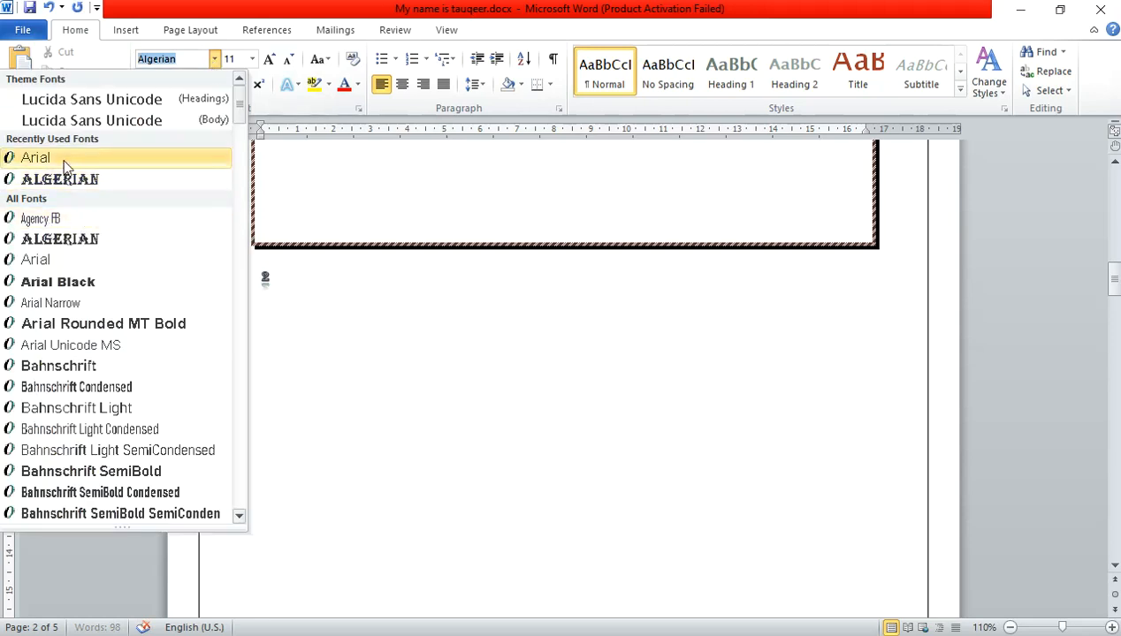
left_click(69, 161)
left_click(252, 58)
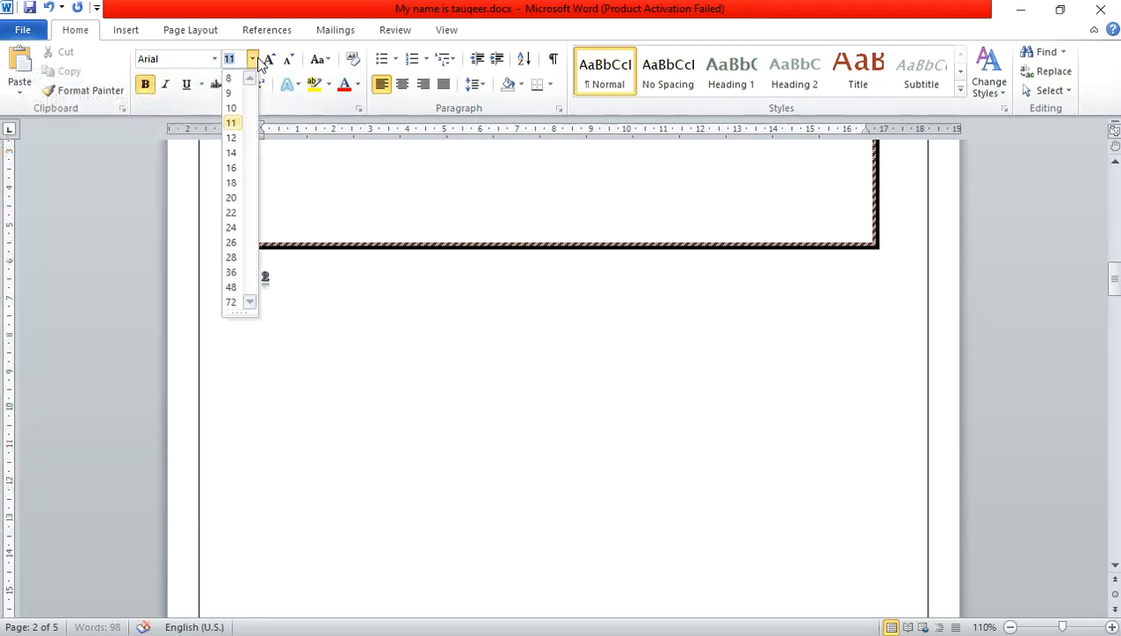
left_click(232, 214)
- Add 2*3 on the same line, a short gap after the small 2, and start three new paragraphs below it
type("2")
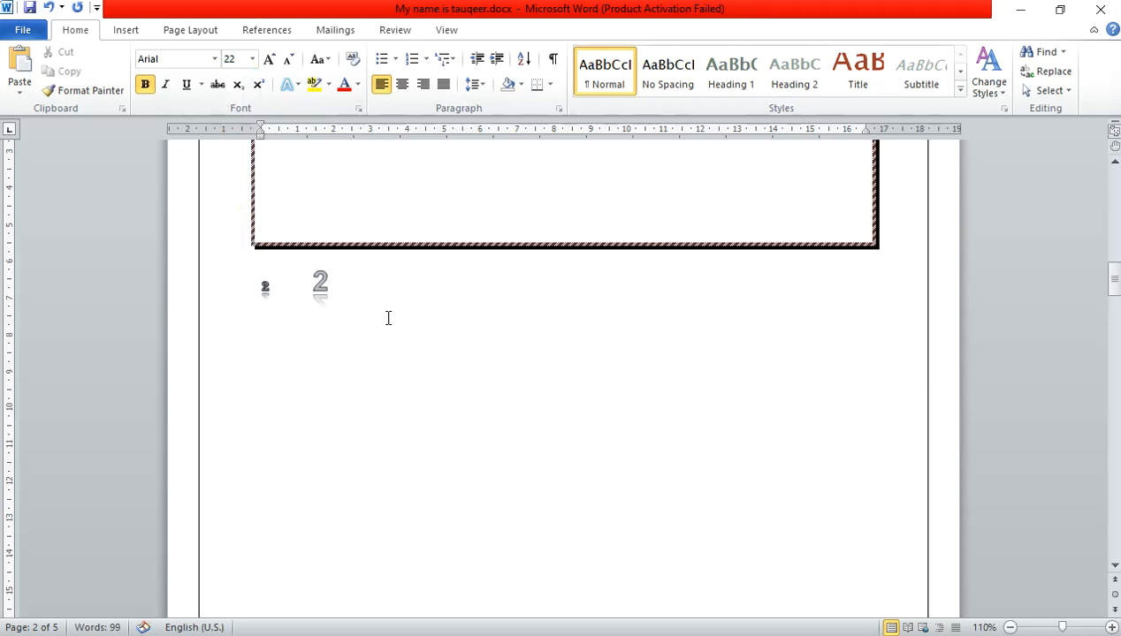
type("*3")
key("Return")
key("Return")
key("Return")
- Highlight the 2 and the 3 of the large 2*3 in turn, and clear the selection
left_click(123, 31)
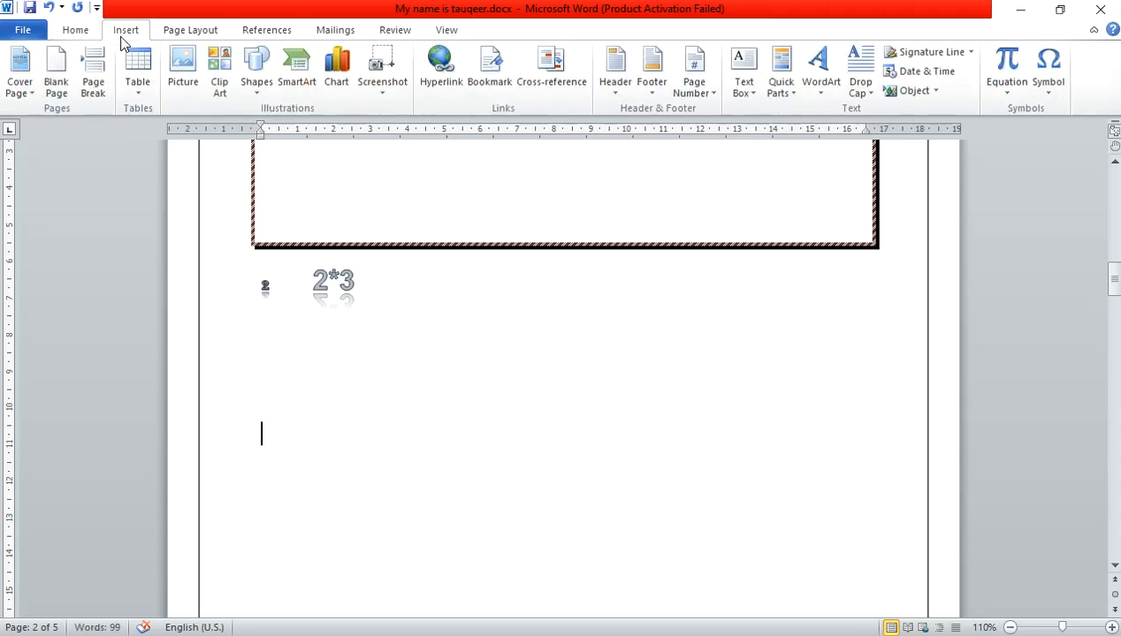
left_click_drag(329, 281, 312, 283)
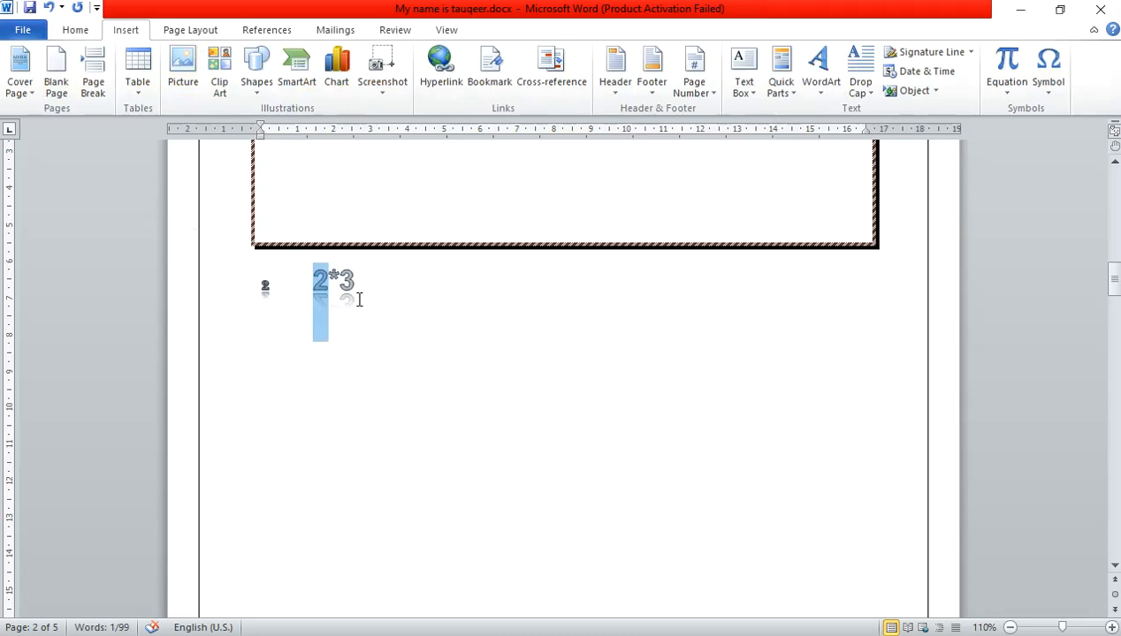
left_click_drag(355, 282, 343, 281)
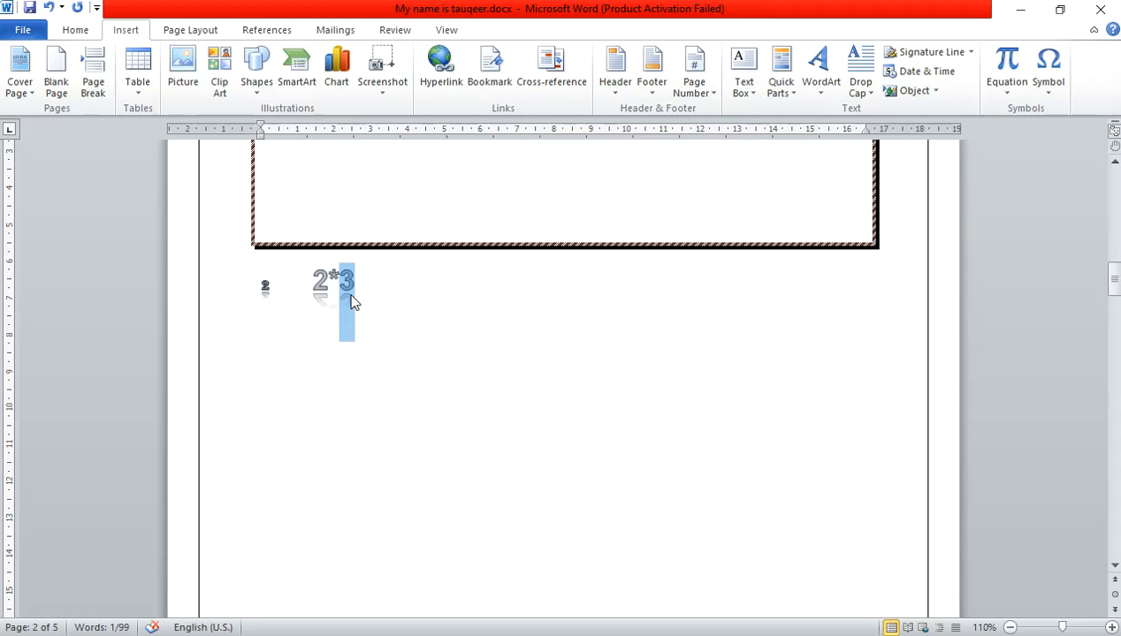
left_click(351, 302)
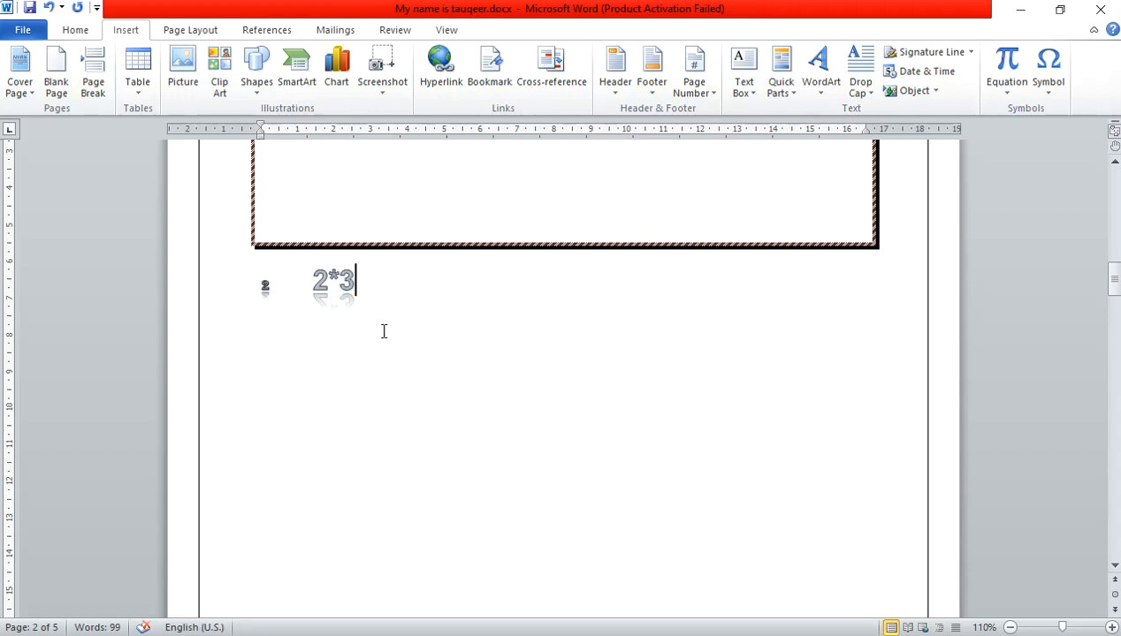
- Insert a table with three columns and two rows, three paragraphs below the 2*3 line on page 2
key("Return")
key("Return")
key("Return")
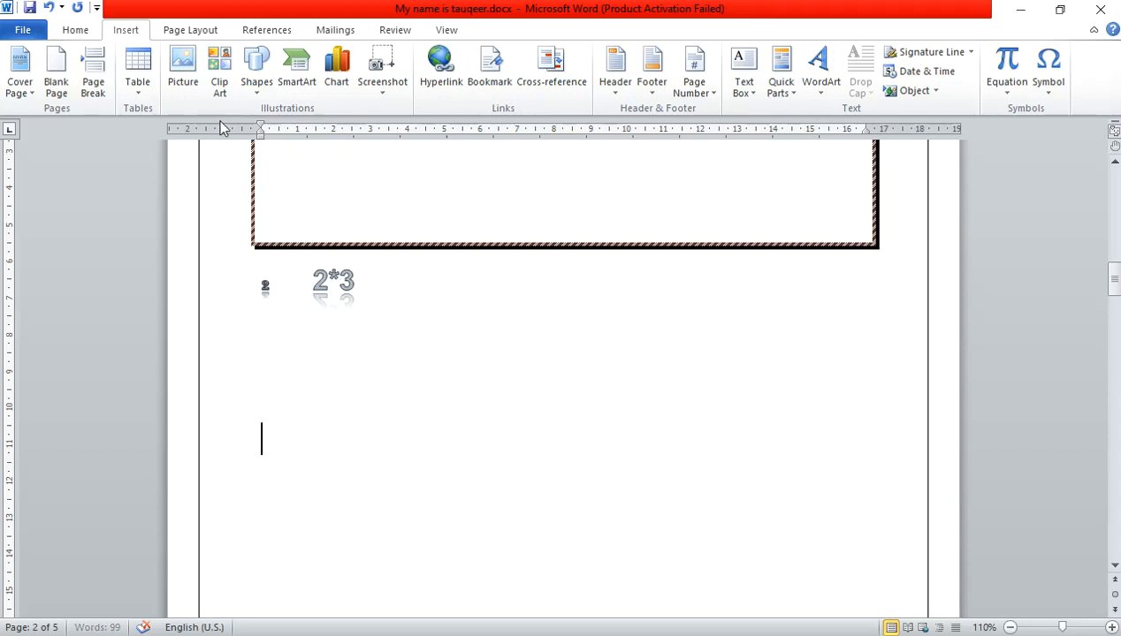
left_click(138, 80)
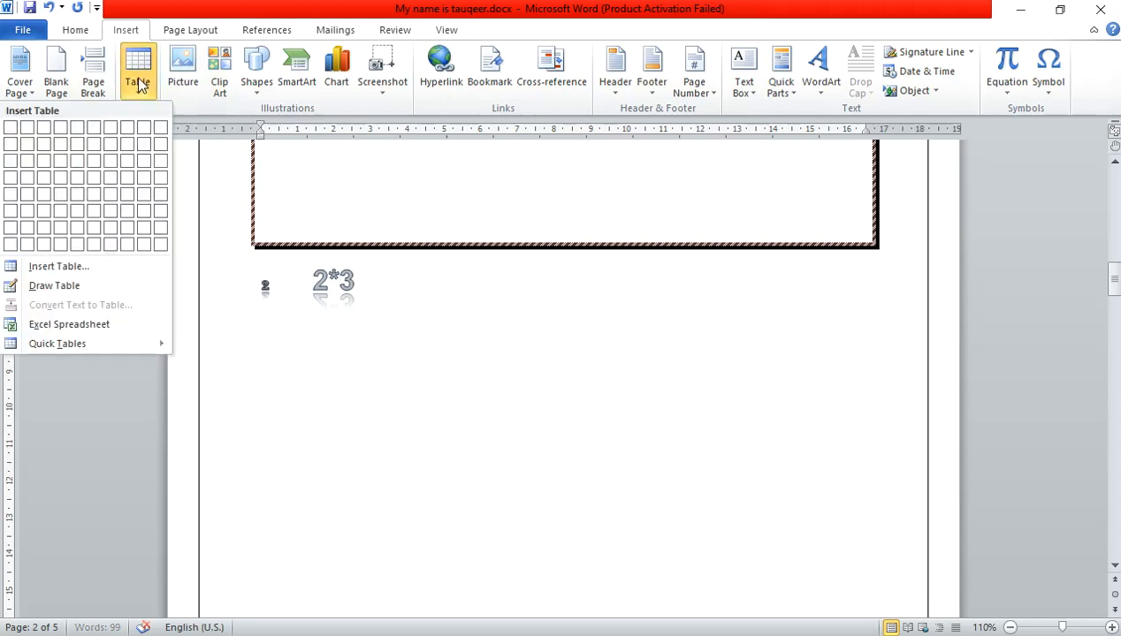
left_click(44, 142)
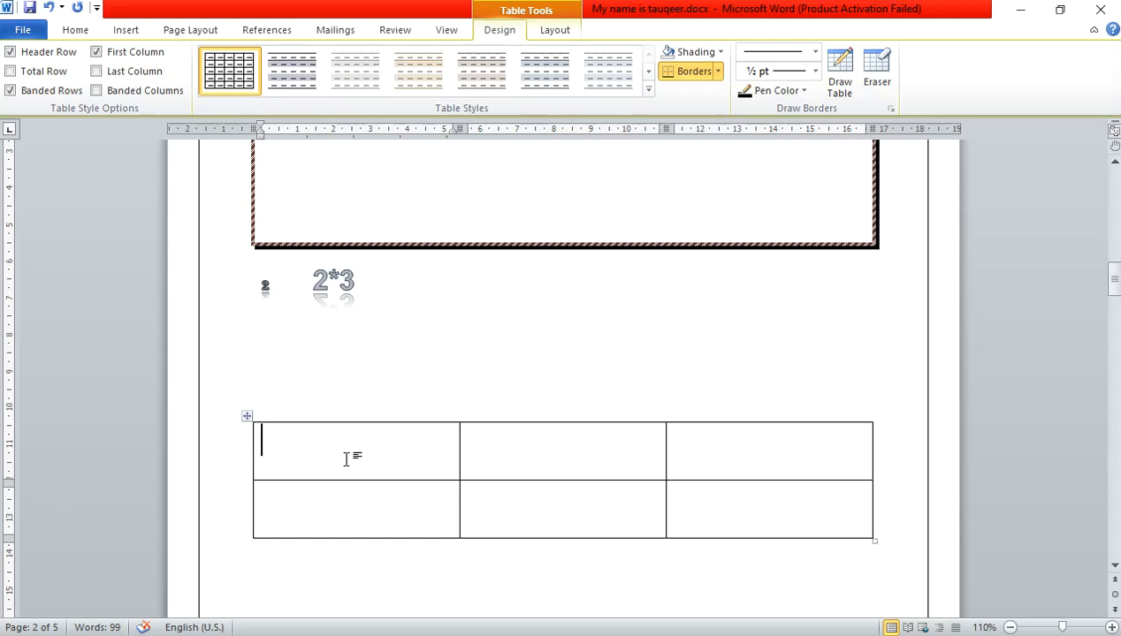
- Highlight the table's first row and the first two cells of its second row, and undo the cell move
left_click_drag(332, 460, 720, 456)
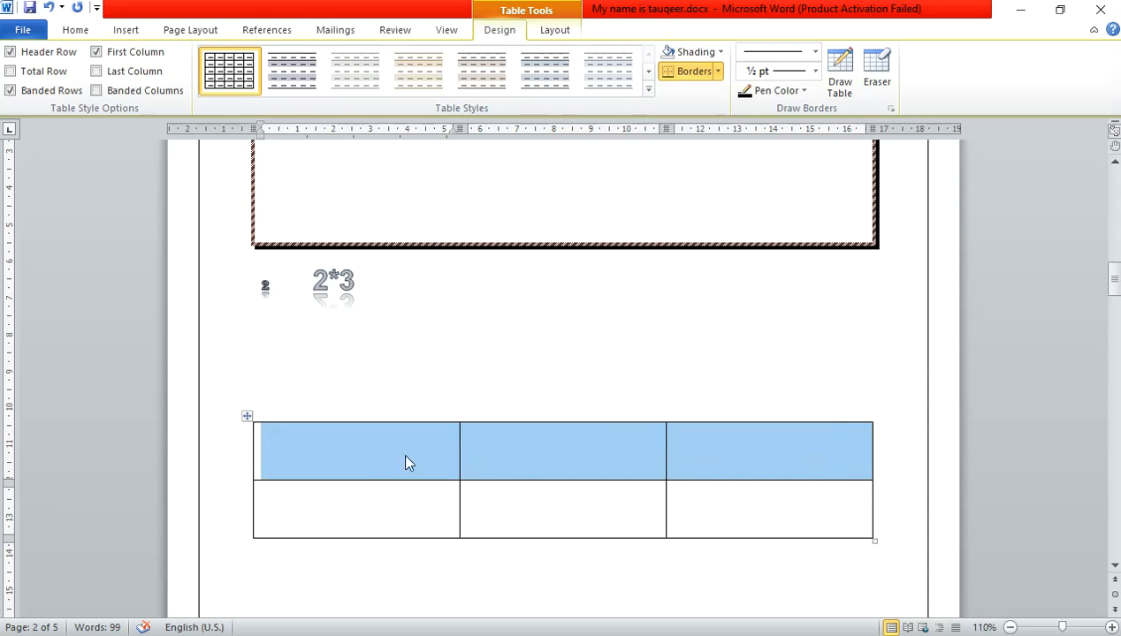
left_click_drag(319, 524, 557, 522)
left_click_drag(584, 517, 747, 509)
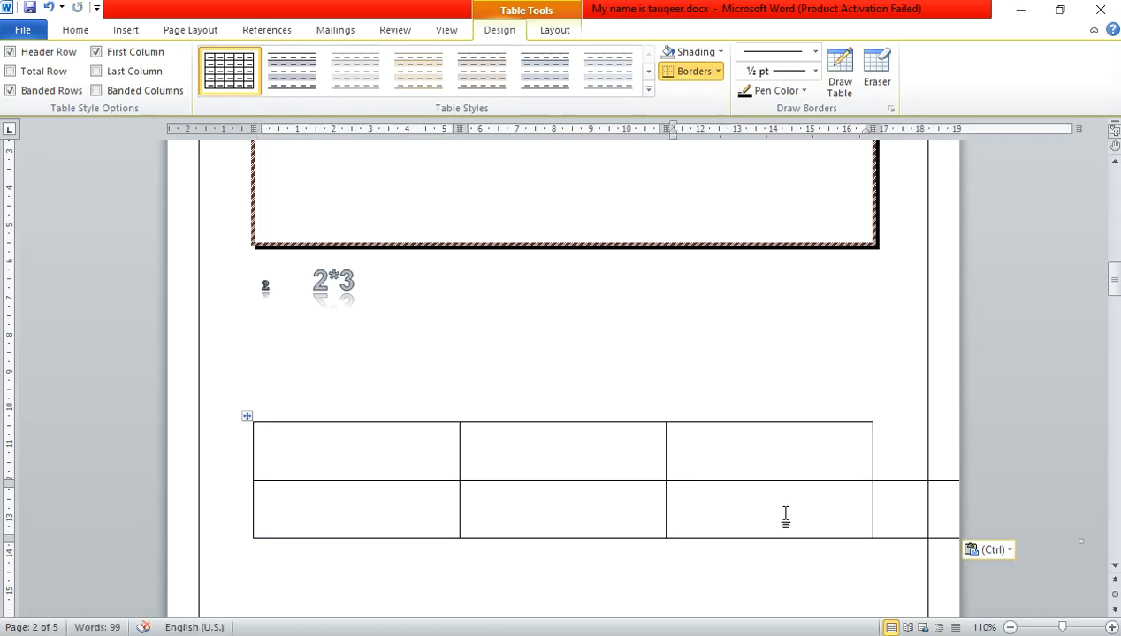
key("ctrl+z")
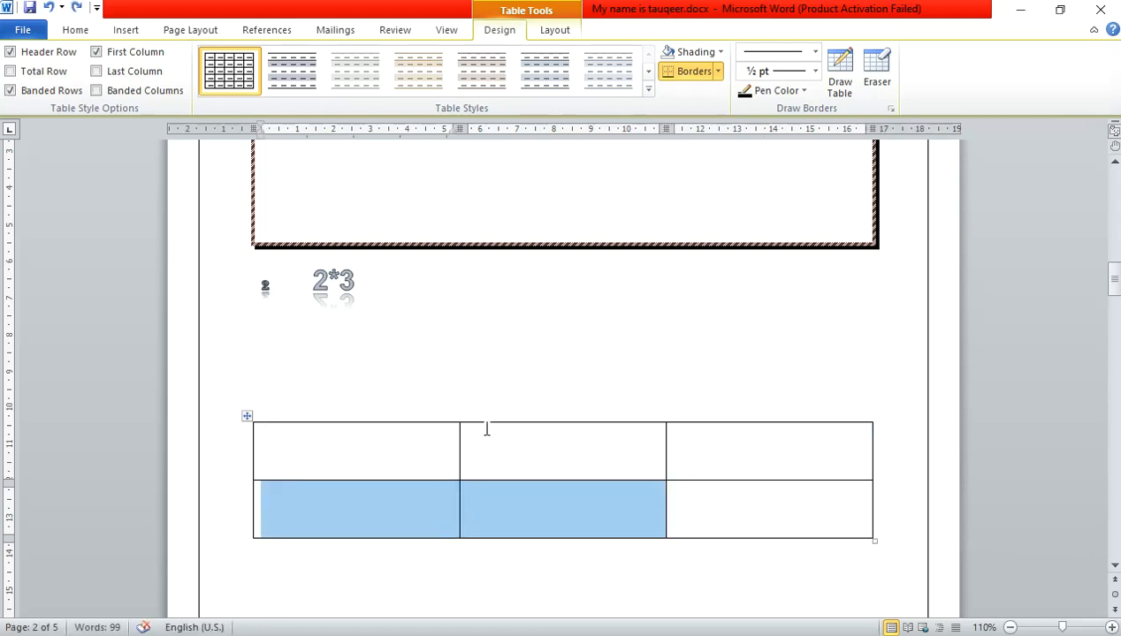
- Highlight the table's first, second and third columns in turn, each across both rows
left_click(333, 501)
left_click_drag(359, 442, 362, 500)
left_click_drag(510, 454, 546, 512)
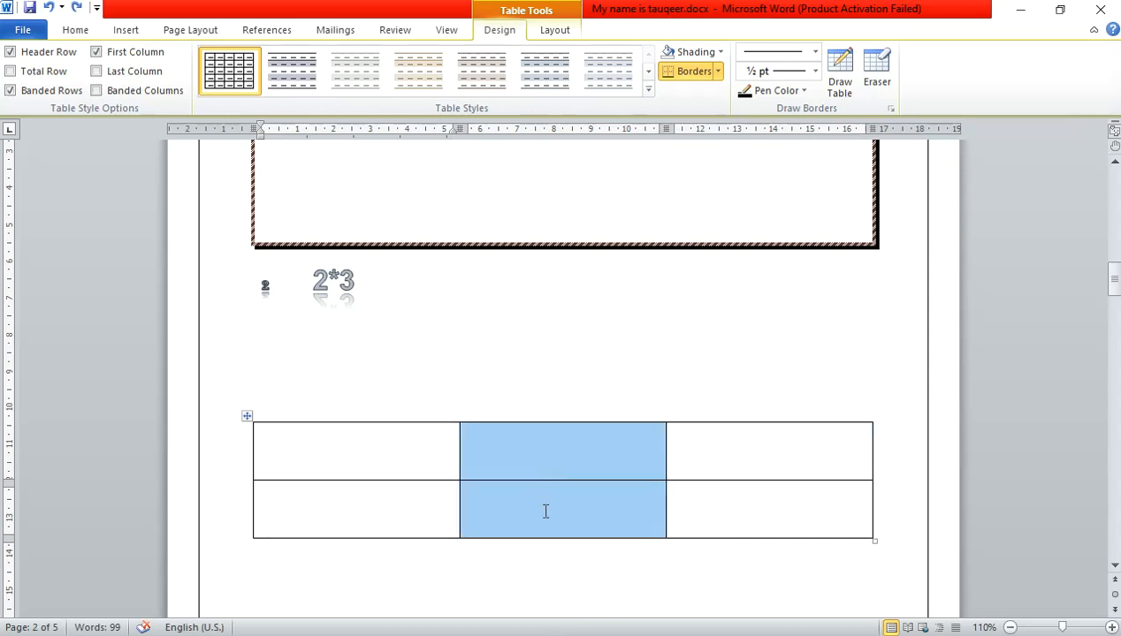
left_click_drag(795, 443, 806, 510)
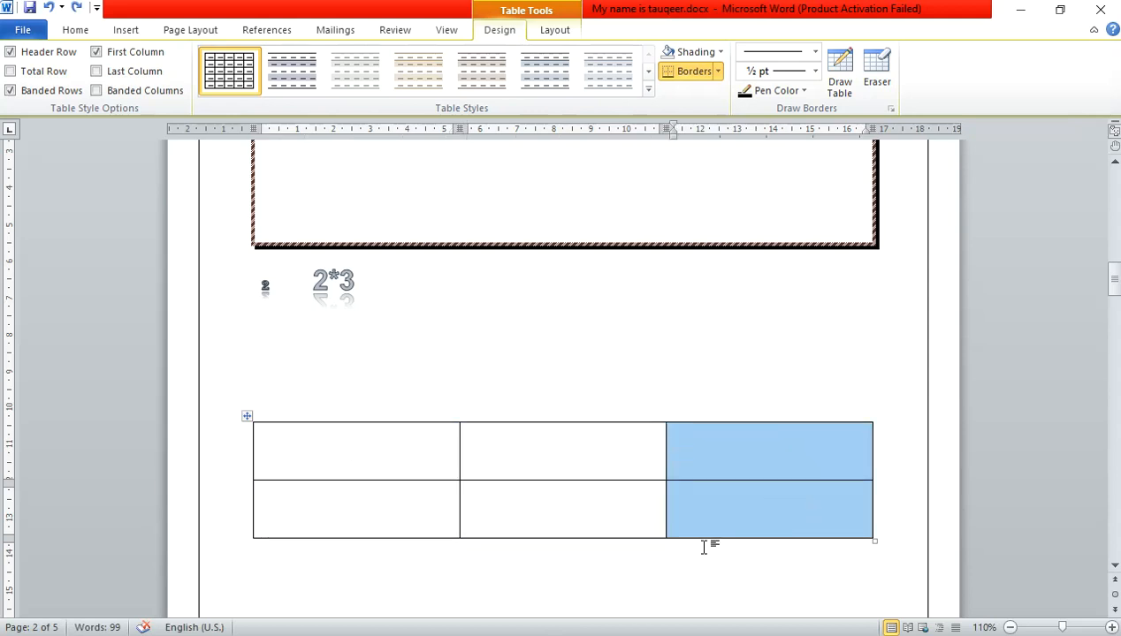